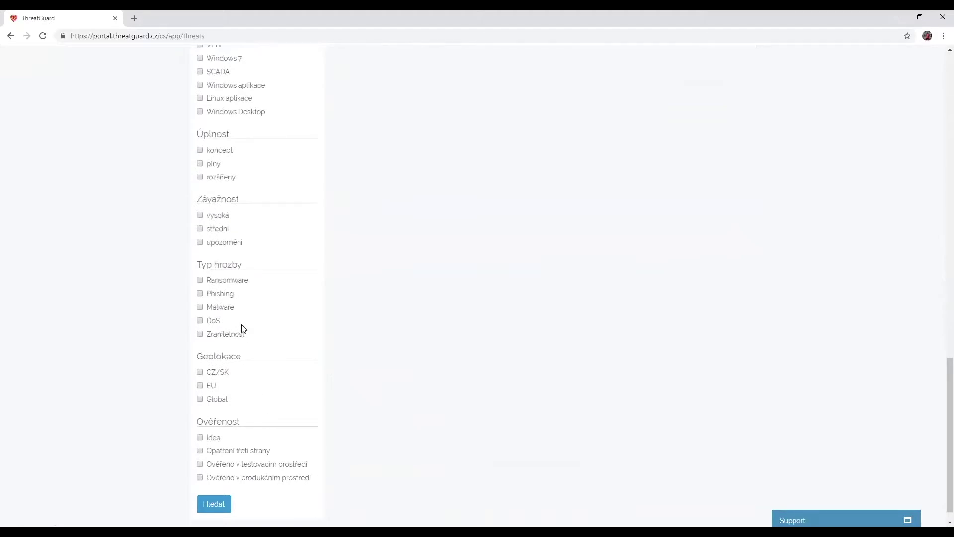
- Filter the threat list by the threat type Ransomware and view the matching threats
{"action": "left_click", "coordinate": [201, 280]}
{"action": "scroll", "coordinate": [266, 332], "scroll_direction": "up", "scroll_amount": 5}
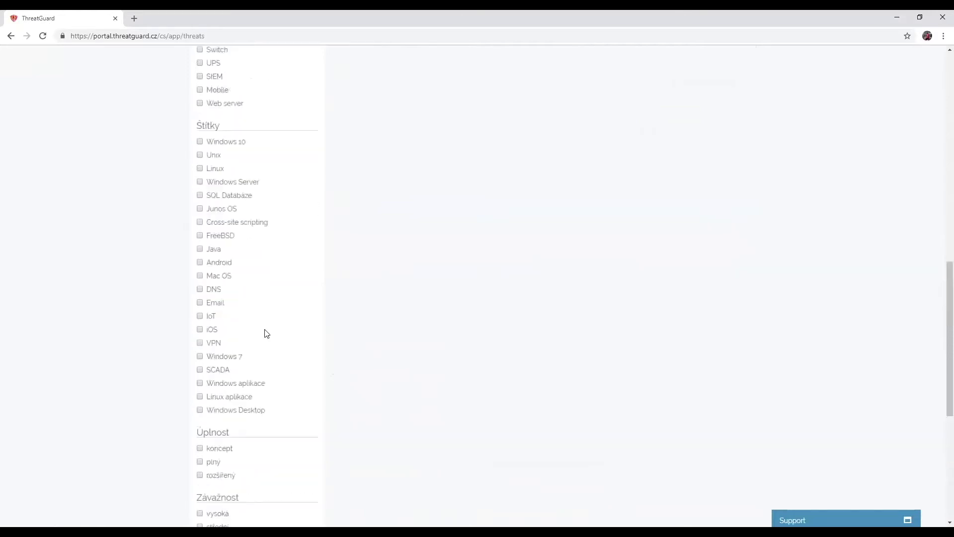
{"action": "scroll", "coordinate": [262, 330], "scroll_direction": "down", "scroll_amount": 4}
{"action": "scroll", "coordinate": [215, 452], "scroll_direction": "down", "scroll_amount": 2}
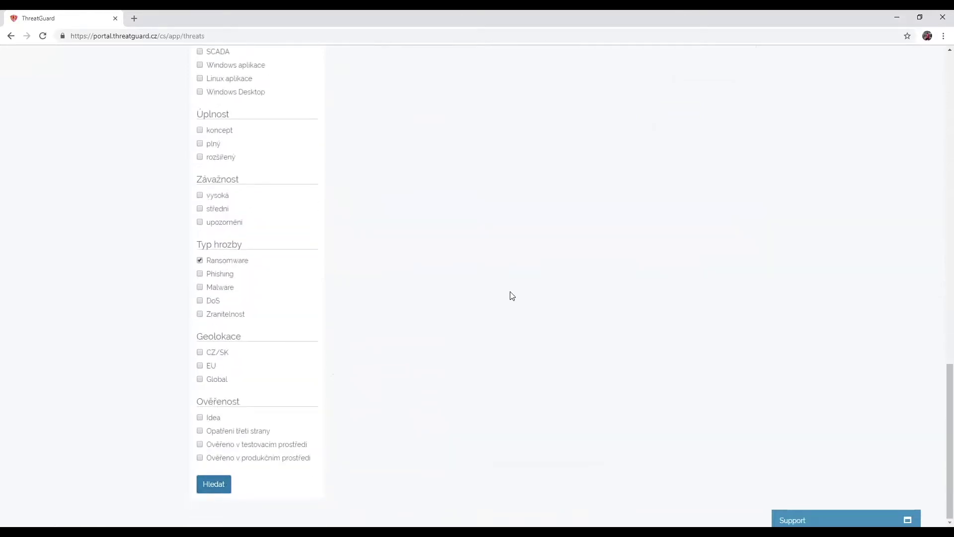
{"action": "left_click", "coordinate": [210, 485]}
{"action": "scroll", "coordinate": [592, 311], "scroll_direction": "up", "scroll_amount": 15}
{"action": "scroll", "coordinate": [697, 302], "scroll_direction": "up", "scroll_amount": 5}
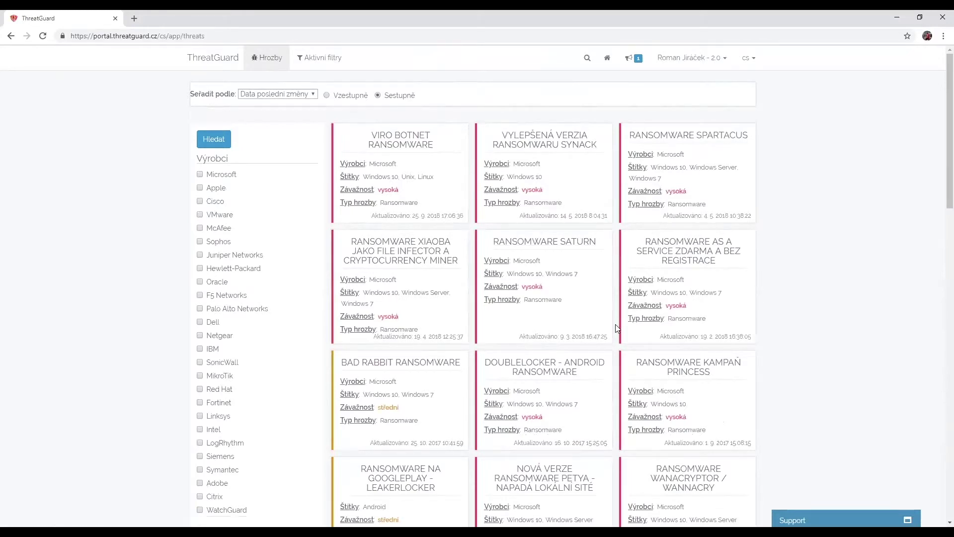
- Examine the available sorting criteria for the threat list and keep the current choice
{"action": "left_click", "coordinate": [313, 96]}
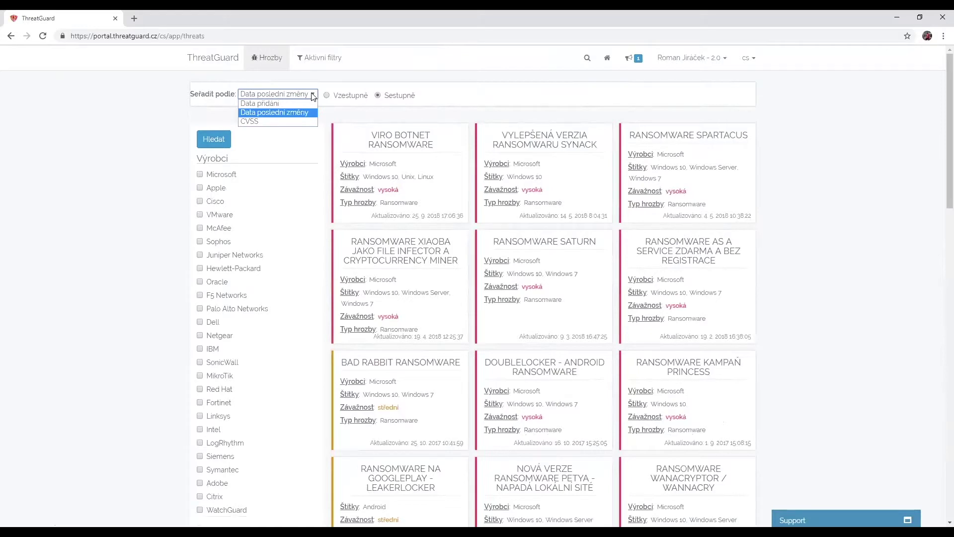
{"action": "left_click", "coordinate": [313, 97]}
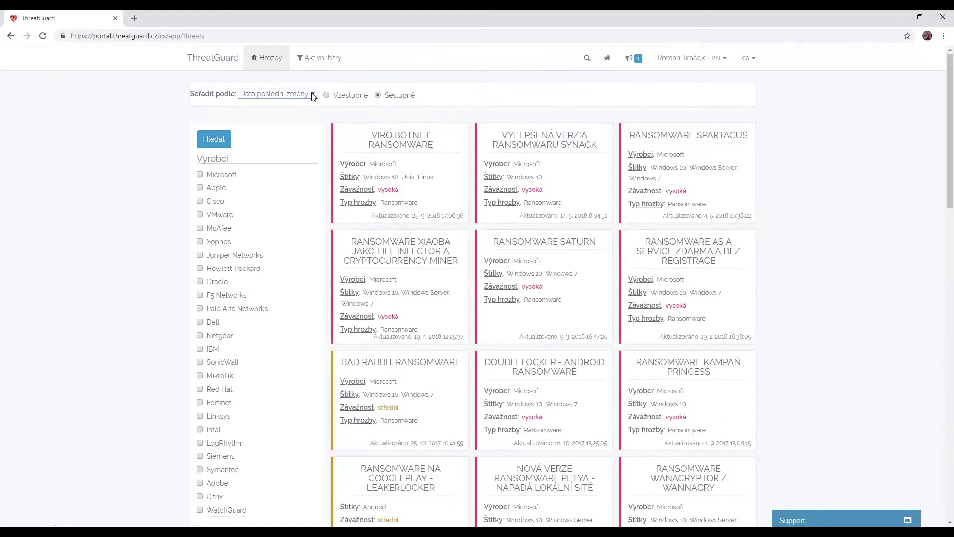
{"action": "left_click", "coordinate": [314, 97]}
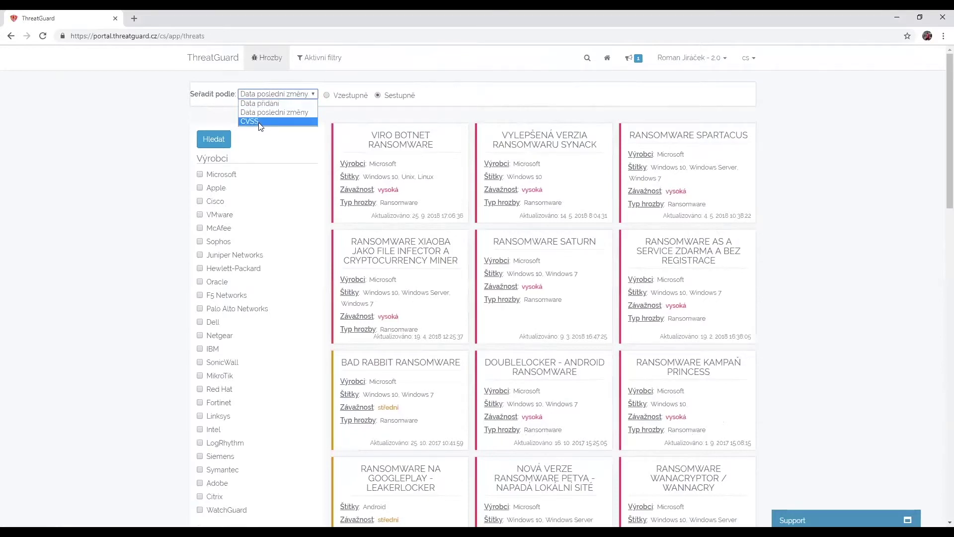
{"action": "left_click", "coordinate": [302, 164]}
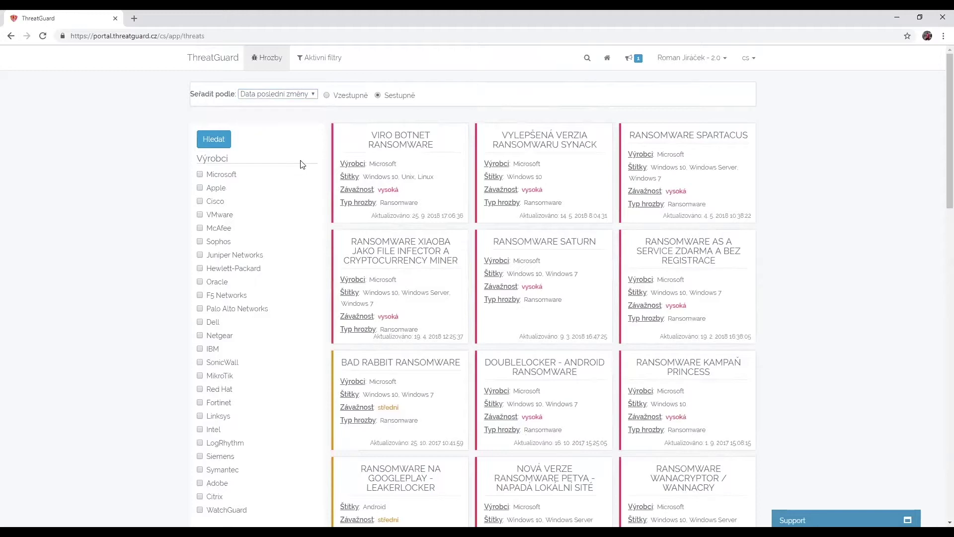
- Start a new active filter and select the manufacturers Microsoft, Cisco and VMware
{"action": "left_click", "coordinate": [321, 66]}
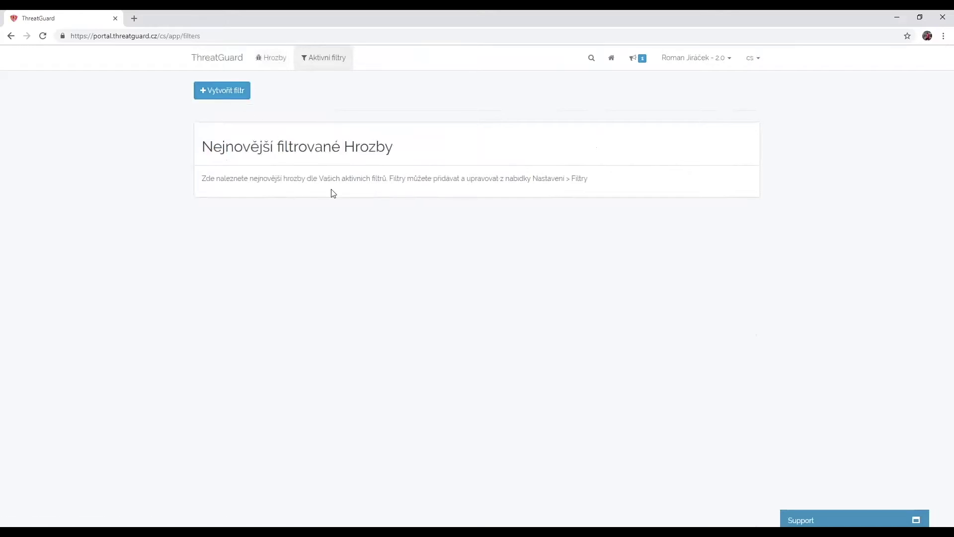
{"action": "left_click", "coordinate": [246, 88]}
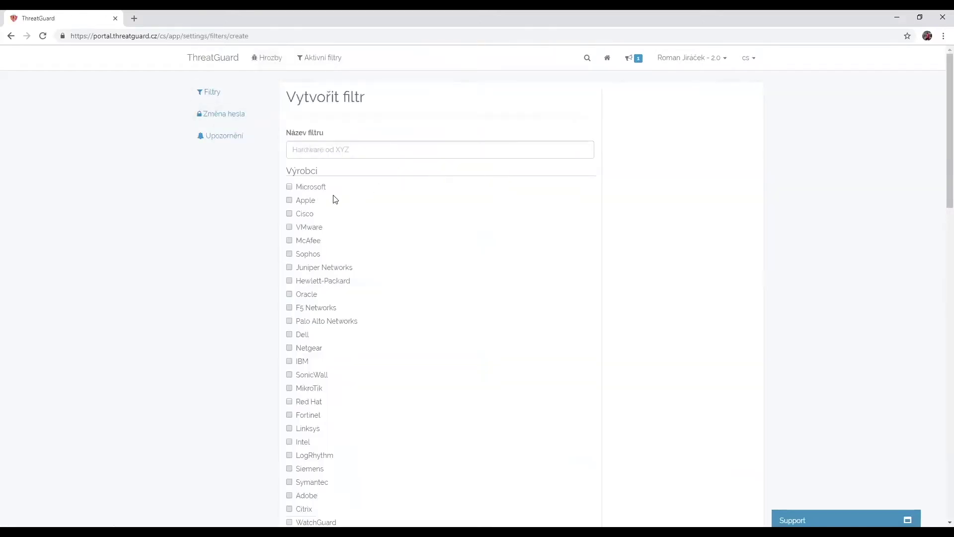
{"action": "left_click", "coordinate": [291, 187]}
{"action": "left_click", "coordinate": [290, 214]}
{"action": "left_click", "coordinate": [289, 227]}
- Limit the filter to Ransomware and Malware threats with severity vysoká and střední
{"action": "scroll", "coordinate": [331, 284], "scroll_direction": "down", "scroll_amount": 10}
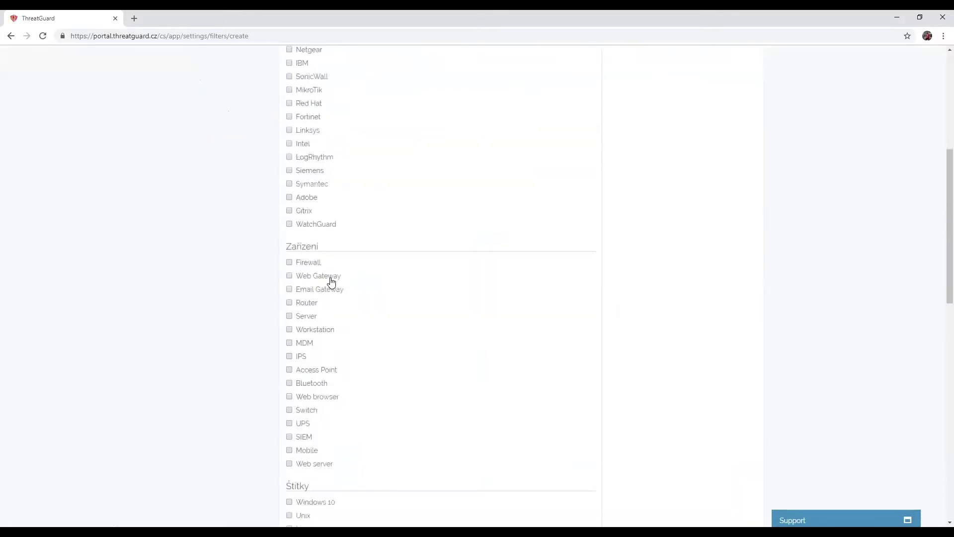
{"action": "left_click", "coordinate": [289, 254]}
{"action": "scroll", "coordinate": [301, 363], "scroll_direction": "down", "scroll_amount": 8}
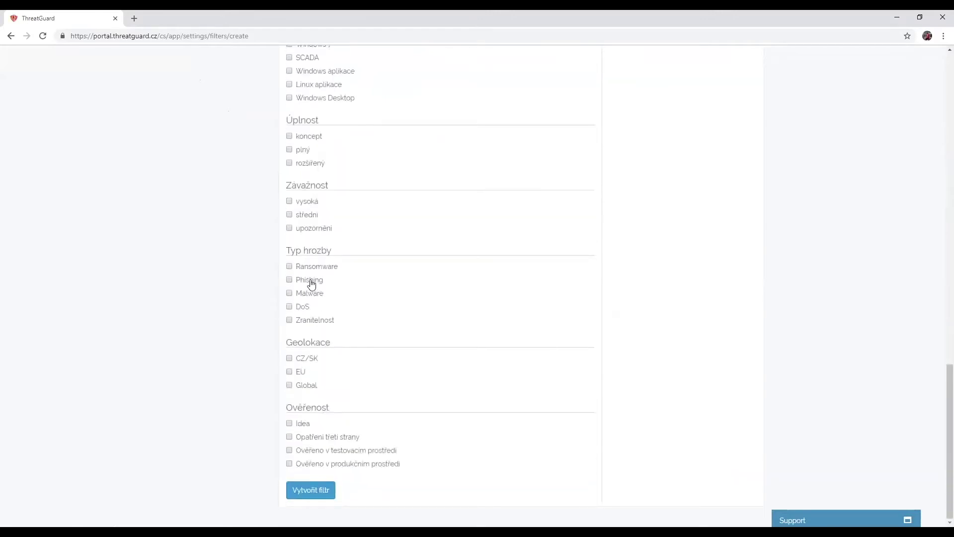
{"action": "left_click", "coordinate": [289, 266]}
{"action": "left_click", "coordinate": [289, 293]}
{"action": "left_click", "coordinate": [289, 214]}
{"action": "left_click", "coordinate": [289, 201]}
- Name the filter "Filtr 1" and create it
{"action": "left_click", "coordinate": [311, 492]}
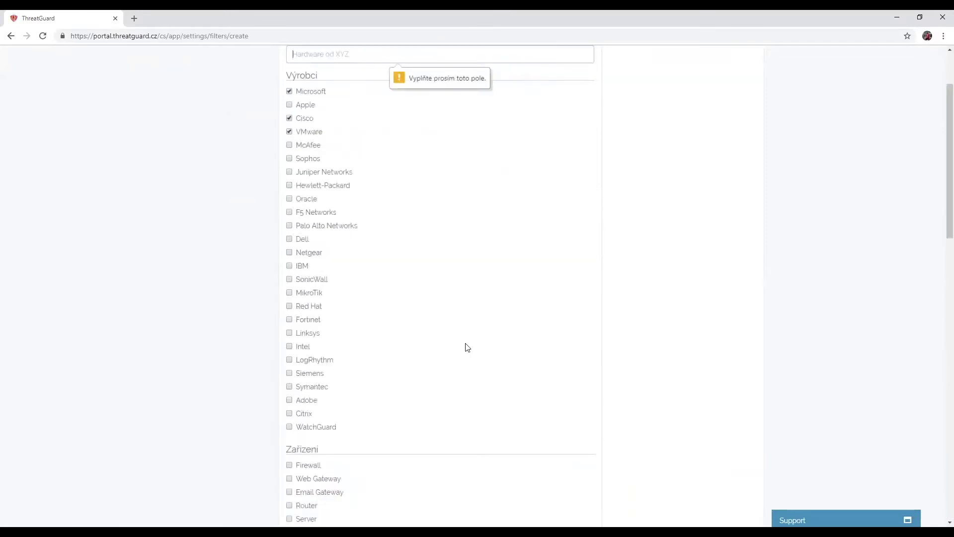
{"action": "scroll", "coordinate": [469, 334], "scroll_direction": "up", "scroll_amount": 2}
{"action": "left_click", "coordinate": [361, 147]}
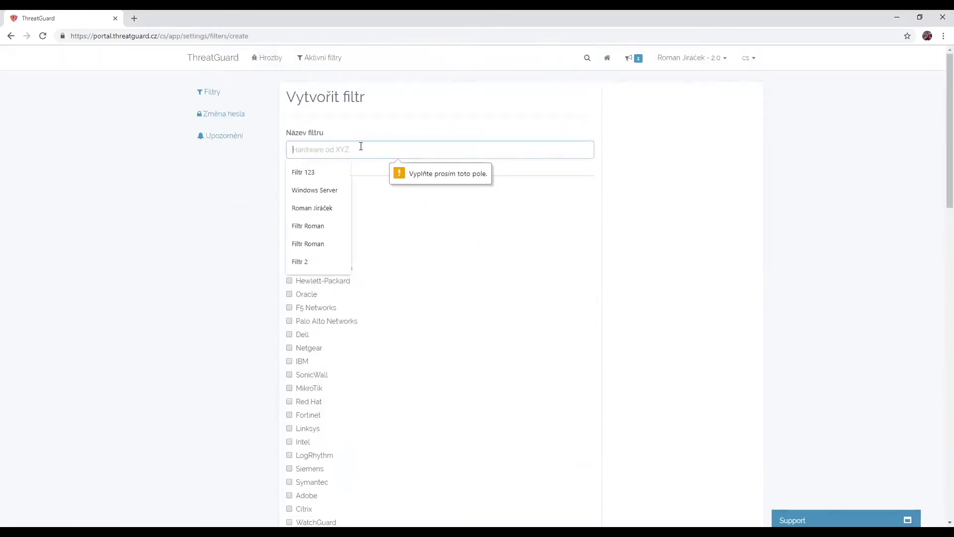
{"action": "type", "text": "Filt"}
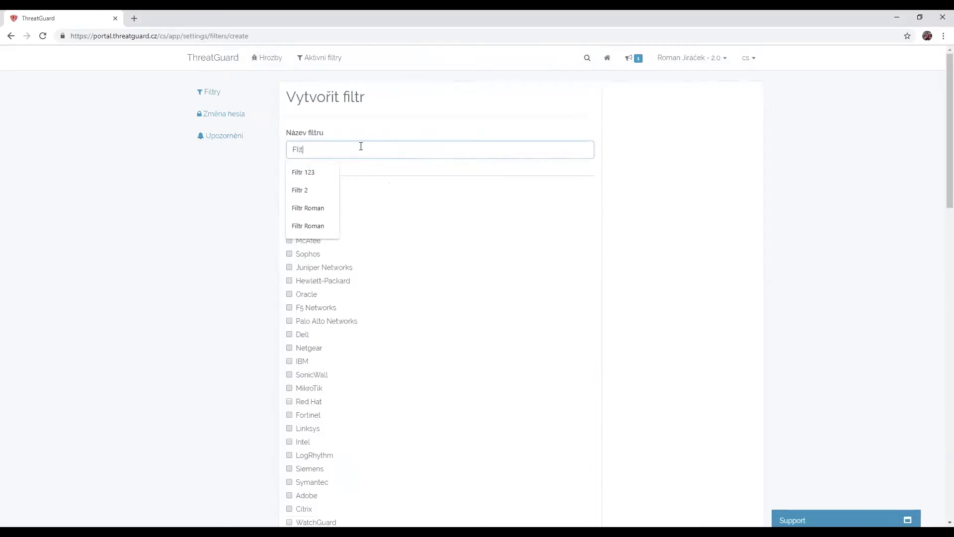
{"action": "key", "text": "BackSpace"}
{"action": "key", "text": "BackSpace"}
{"action": "key", "text": "BackSpace"}
{"action": "type", "text": "iltr 1"}
{"action": "scroll", "coordinate": [414, 302], "scroll_direction": "down", "scroll_amount": 20}
{"action": "left_click", "coordinate": [319, 490]}
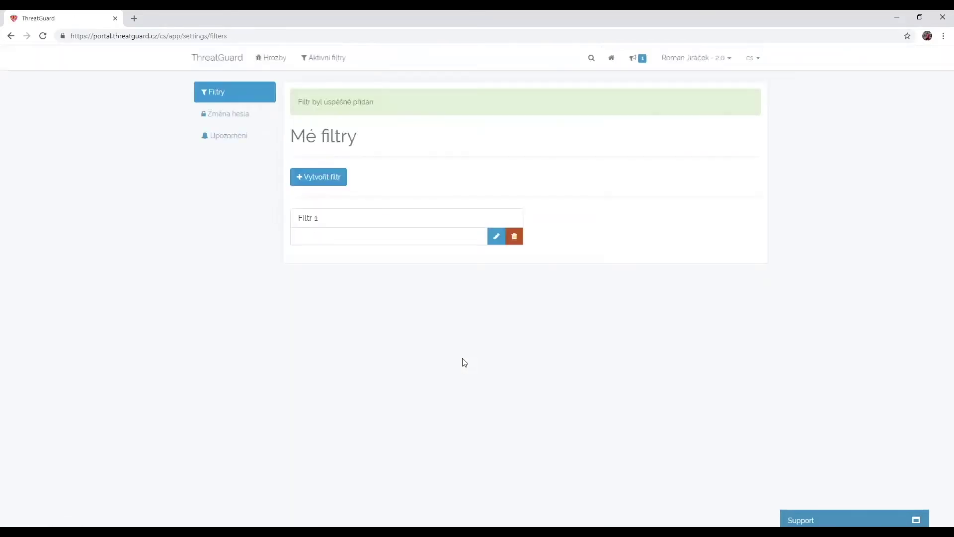
- View the newest threats matched by Filtr 1 in the active filters overview
{"action": "left_click", "coordinate": [319, 61]}
{"action": "scroll", "coordinate": [375, 236], "scroll_direction": "down", "scroll_amount": 1}
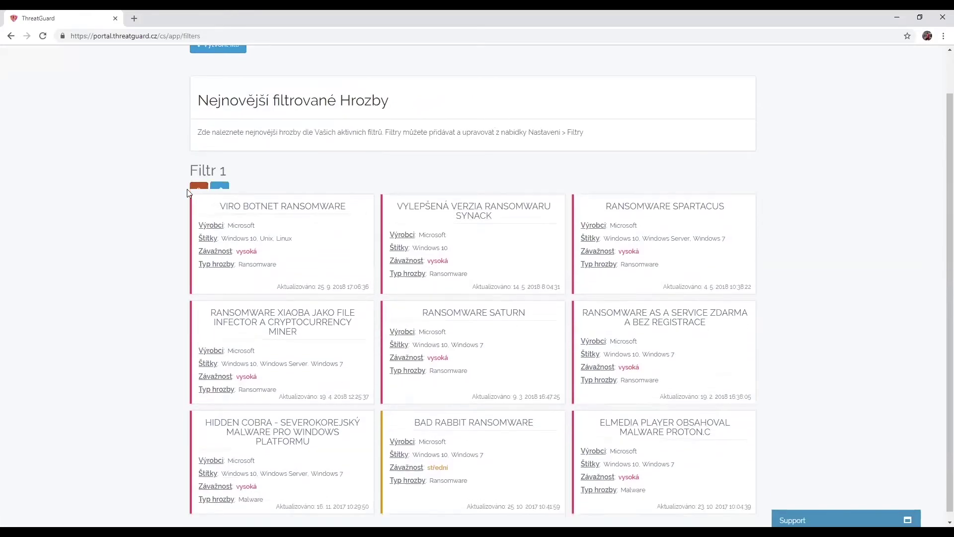
{"action": "mouse_move", "coordinate": [383, 180]}
{"action": "scroll", "coordinate": [383, 180], "scroll_direction": "up", "scroll_amount": 1}
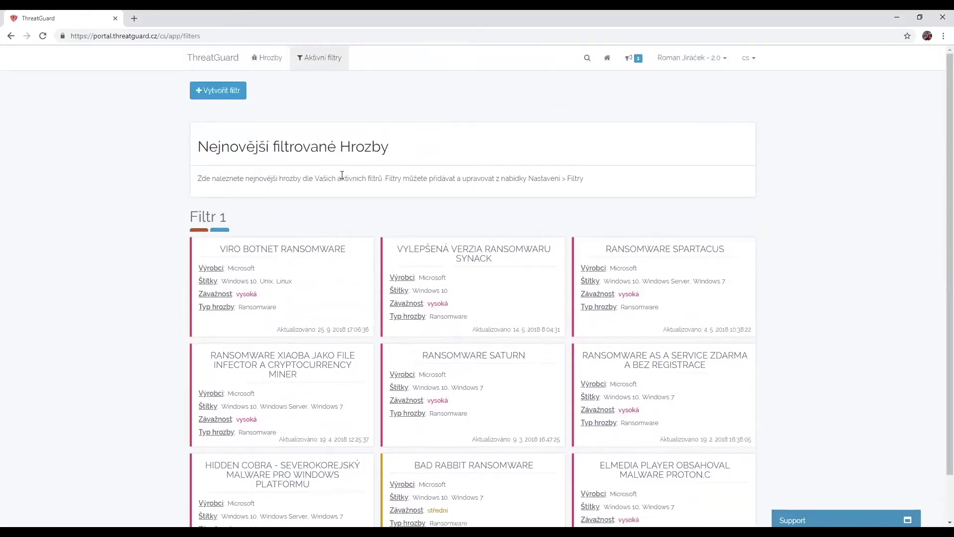
- Start another filter and select the devices Firewall and Web Gateway
{"action": "left_click", "coordinate": [231, 90]}
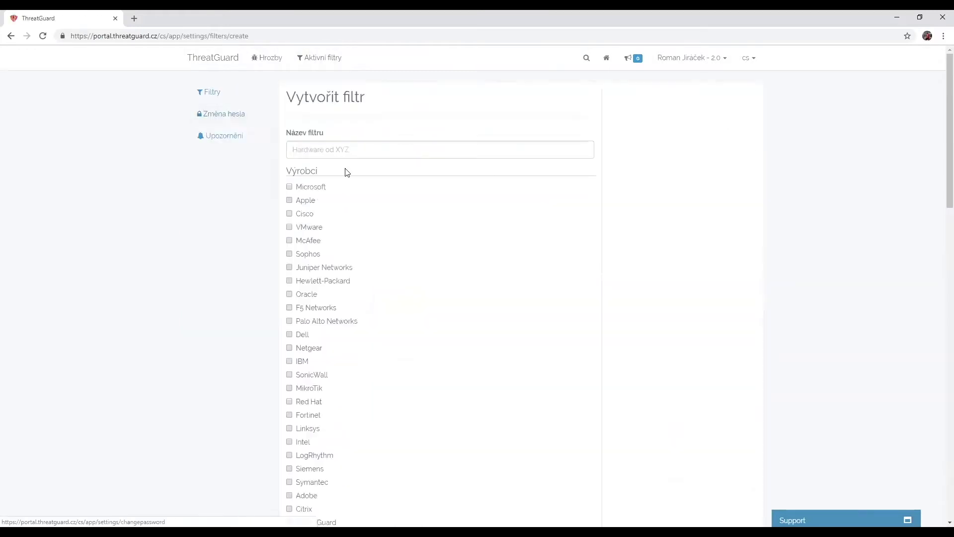
{"action": "scroll", "coordinate": [375, 245], "scroll_direction": "down", "scroll_amount": 1}
{"action": "scroll", "coordinate": [299, 232], "scroll_direction": "down", "scroll_amount": 4}
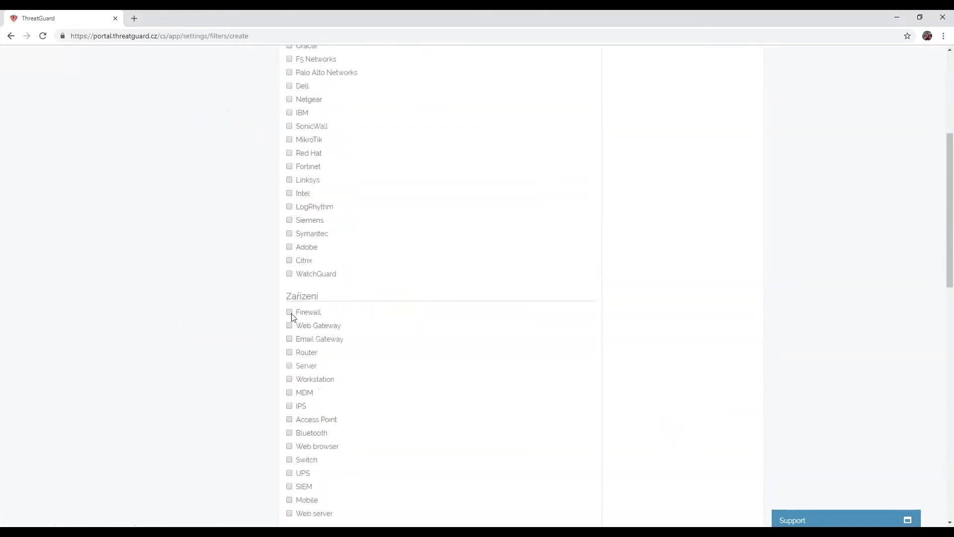
{"action": "left_click", "coordinate": [290, 312]}
{"action": "left_click", "coordinate": [290, 326]}
- Add the manufacturers Hewlett-Packard, Oracle, F5 Networks and Palo Alto Networks to the new filter
{"action": "scroll", "coordinate": [300, 161], "scroll_direction": "up", "scroll_amount": 2}
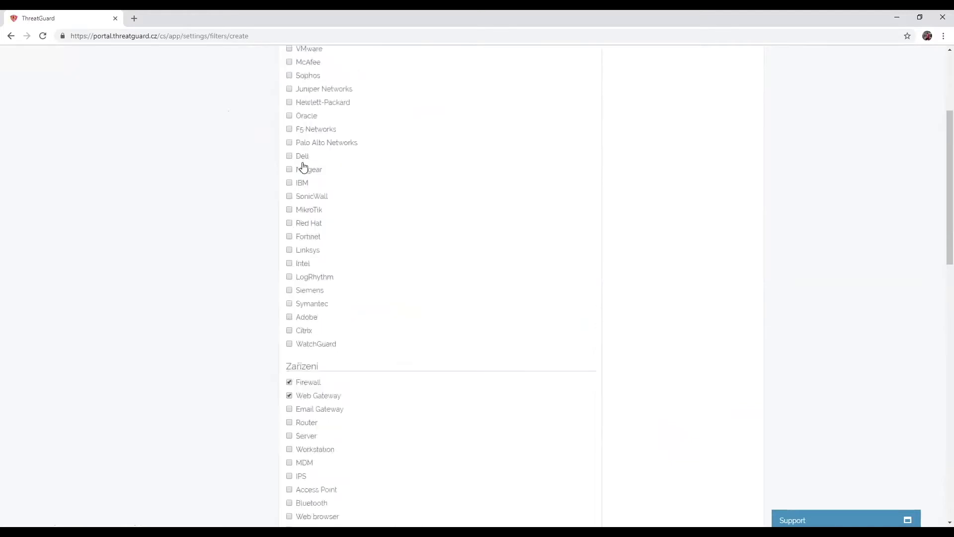
{"action": "left_click", "coordinate": [290, 144]}
{"action": "left_click", "coordinate": [289, 132]}
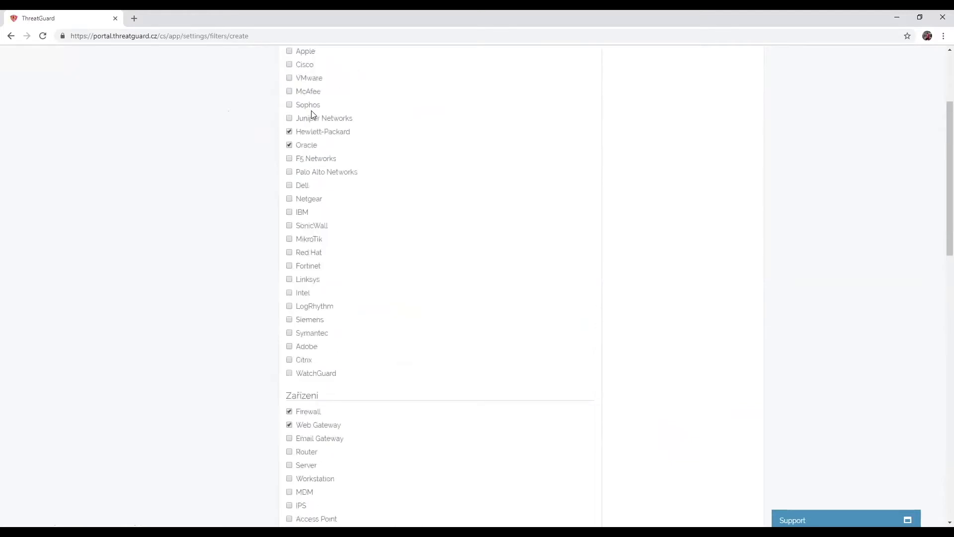
{"action": "scroll", "coordinate": [308, 104], "scroll_direction": "up", "scroll_amount": 2}
{"action": "scroll", "coordinate": [304, 214], "scroll_direction": "down", "scroll_amount": 2}
{"action": "left_click", "coordinate": [290, 170]}
{"action": "left_click", "coordinate": [290, 158]}
- Select the tags Windows 10 and Unix and the completeness levels koncept and plný for the filter
{"action": "scroll", "coordinate": [303, 208], "scroll_direction": "down", "scroll_amount": 2}
{"action": "scroll", "coordinate": [312, 247], "scroll_direction": "down", "scroll_amount": 2}
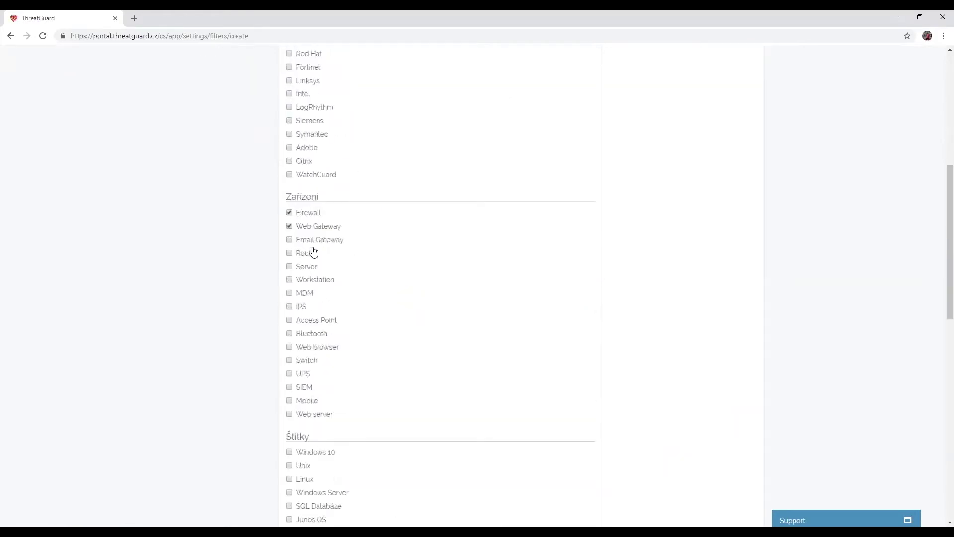
{"action": "scroll", "coordinate": [316, 277], "scroll_direction": "down", "scroll_amount": 3}
{"action": "left_click", "coordinate": [290, 303]}
{"action": "left_click", "coordinate": [290, 317]}
{"action": "scroll", "coordinate": [308, 273], "scroll_direction": "down", "scroll_amount": 4}
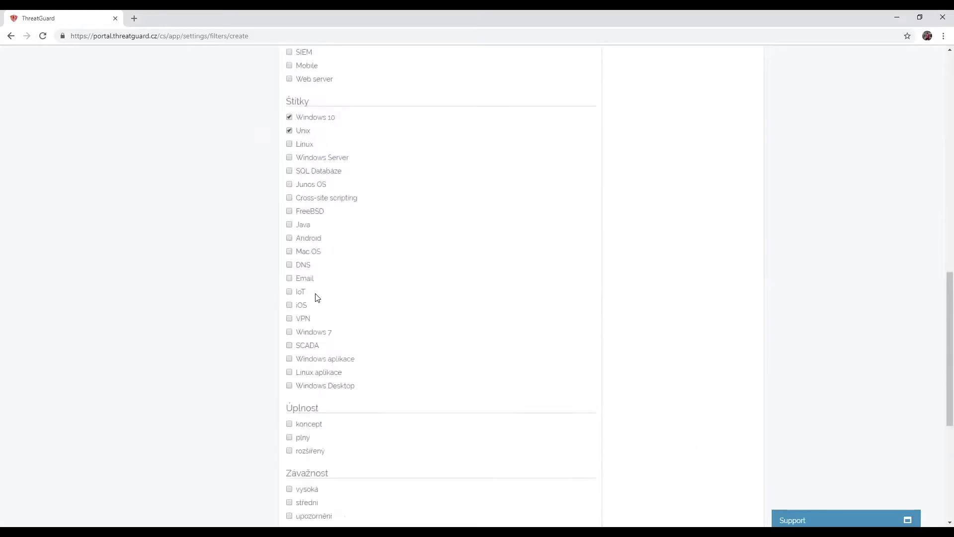
{"action": "left_click", "coordinate": [290, 411]}
{"action": "left_click", "coordinate": [290, 426]}
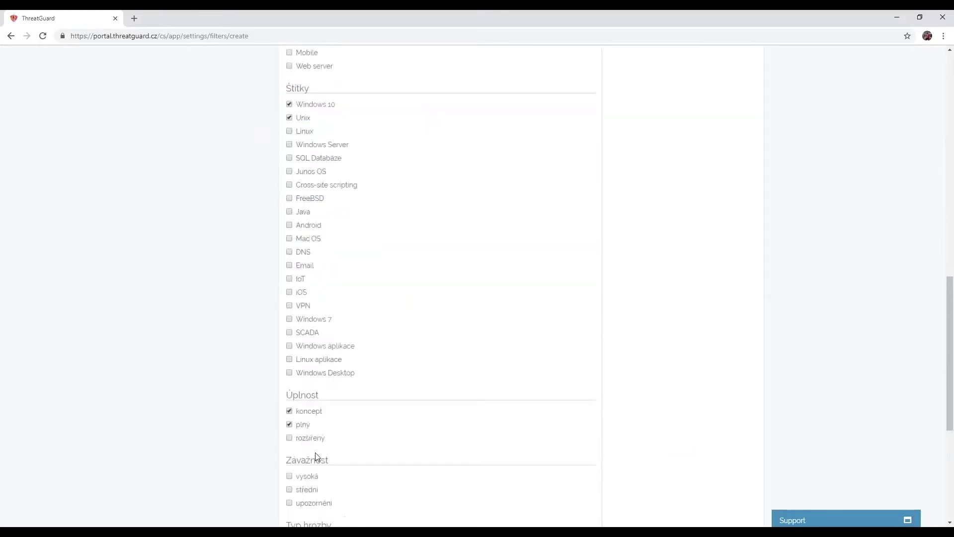
- Name the filter "Filtr 2" and create it
{"action": "scroll", "coordinate": [320, 445], "scroll_direction": "down", "scroll_amount": 2}
{"action": "scroll", "coordinate": [321, 449], "scroll_direction": "down", "scroll_amount": 3}
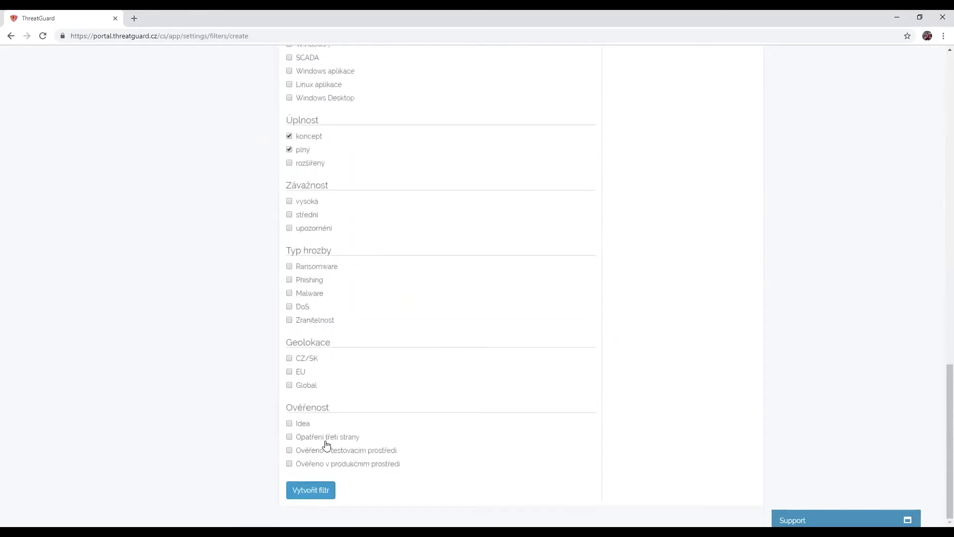
{"action": "left_click", "coordinate": [321, 488]}
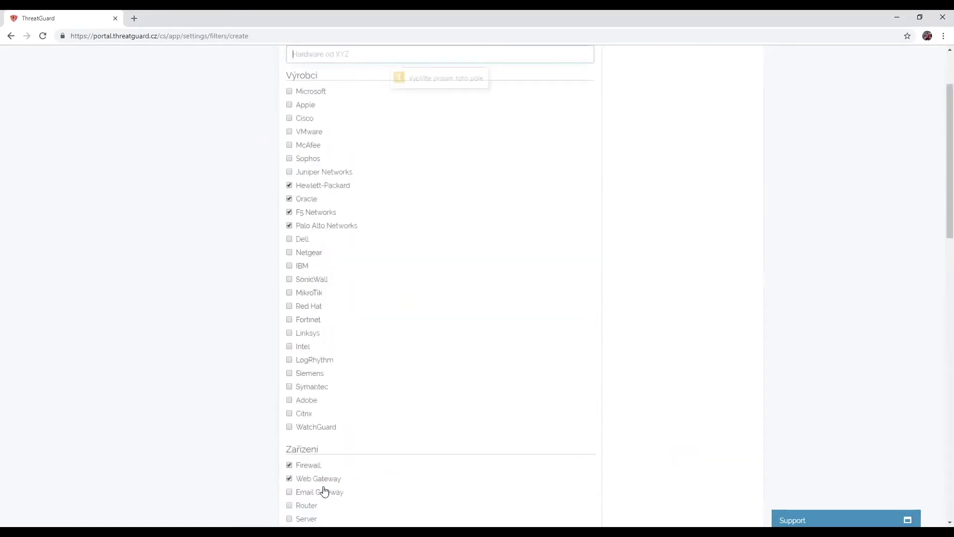
{"action": "left_click", "coordinate": [326, 54]}
{"action": "type", "text": "Filtr 2"}
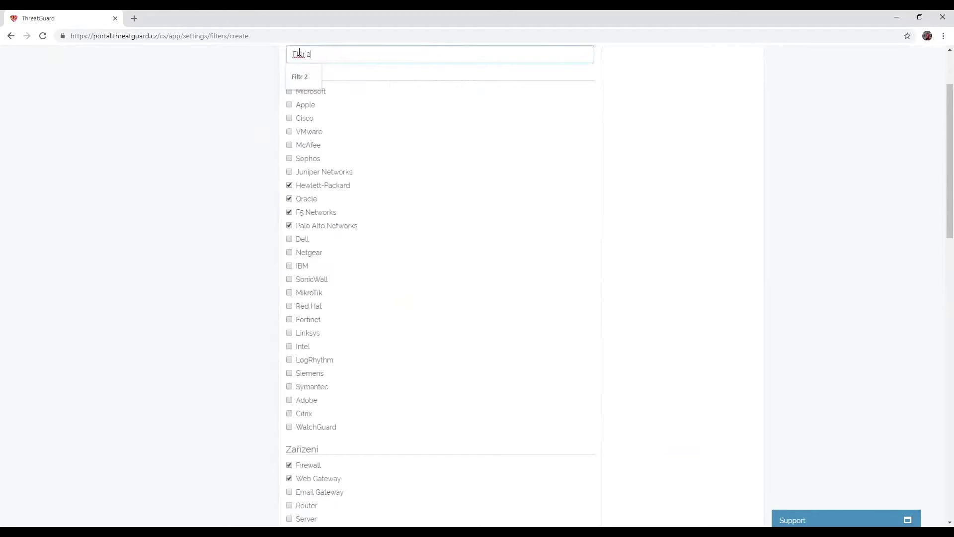
{"action": "left_click", "coordinate": [503, 118]}
{"action": "key", "text": "BackSpace"}
{"action": "type", "text": "l"}
{"action": "scroll", "coordinate": [475, 135], "scroll_direction": "down", "scroll_amount": 15}
{"action": "scroll", "coordinate": [302, 464], "scroll_direction": "down", "scroll_amount": 2}
{"action": "left_click", "coordinate": [308, 488]}
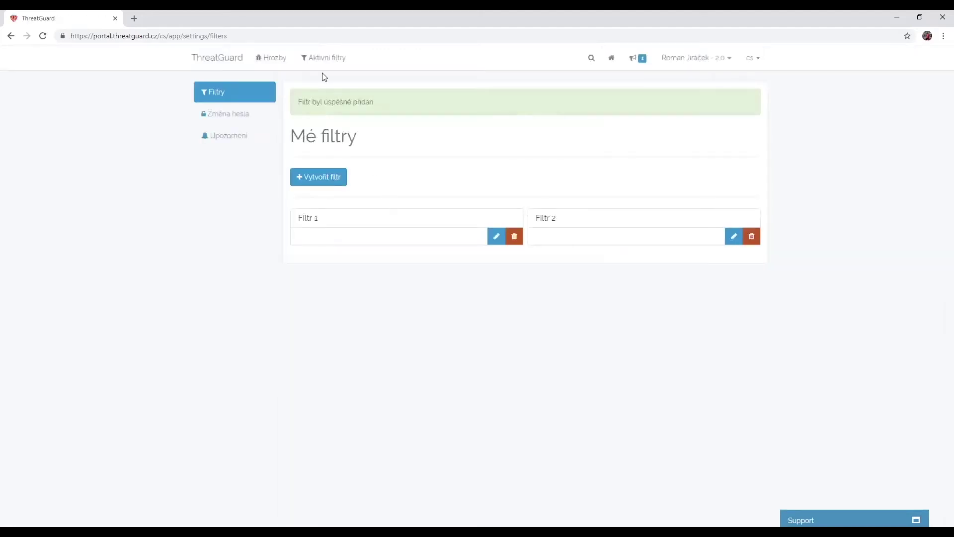
- View the threats listed under Filtr 1 and Filtr 2 in the active filters overview
{"action": "left_click", "coordinate": [320, 58]}
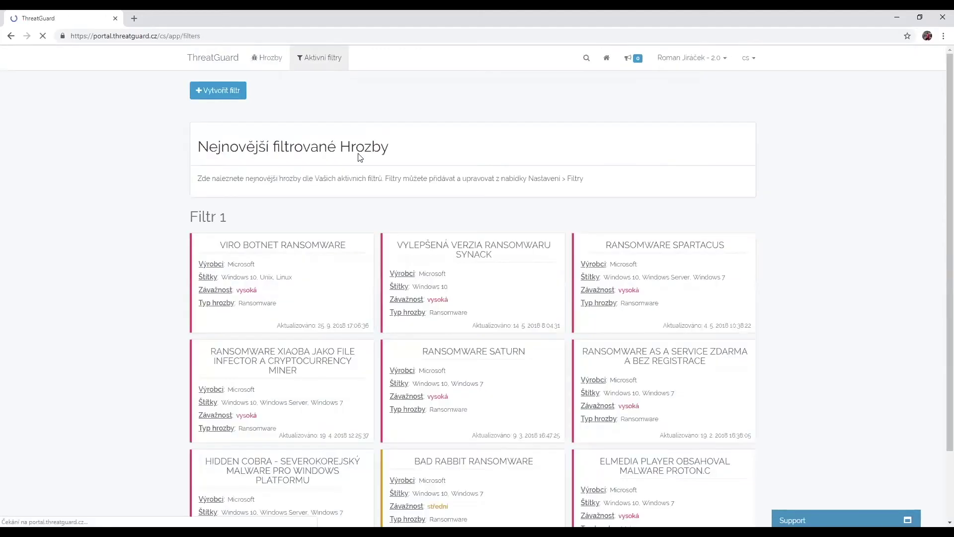
{"action": "scroll", "coordinate": [406, 272], "scroll_direction": "down", "scroll_amount": 2}
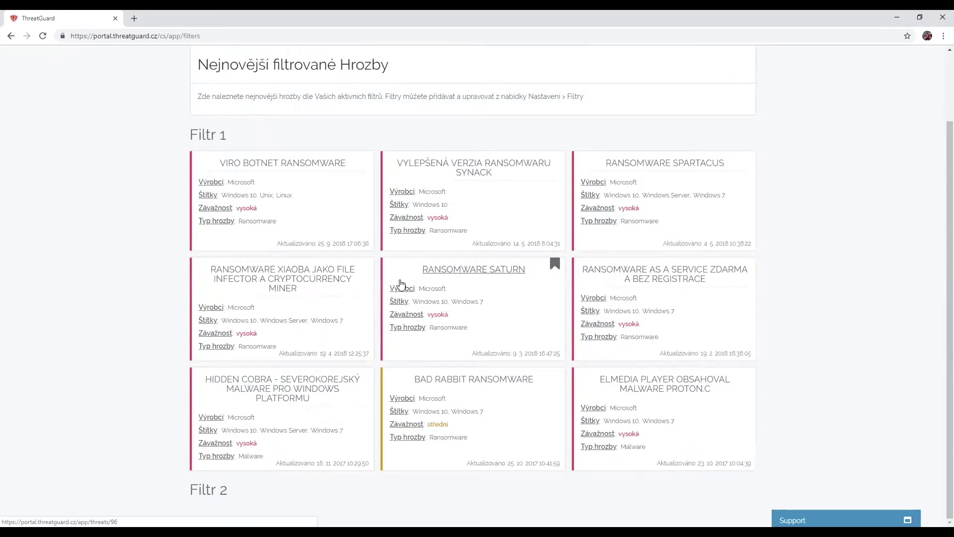
{"action": "scroll", "coordinate": [402, 283], "scroll_direction": "up", "scroll_amount": 2}
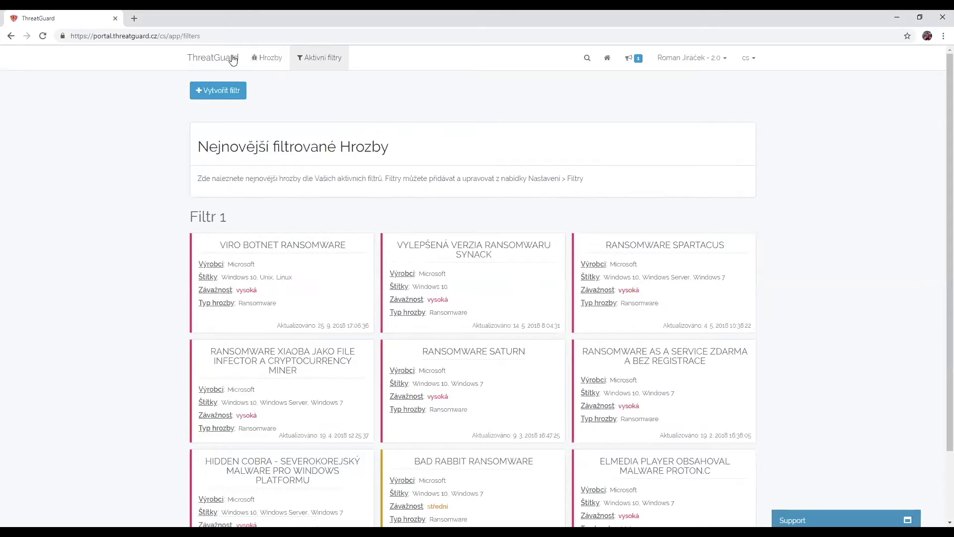
- Show the portal's latest news announcements and close them again
{"action": "left_click", "coordinate": [639, 58]}
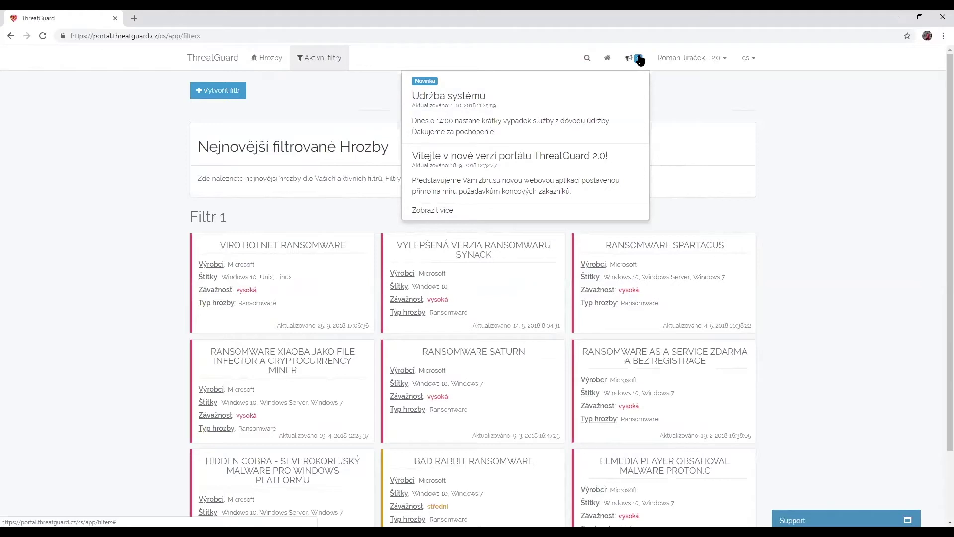
{"action": "left_click", "coordinate": [639, 60]}
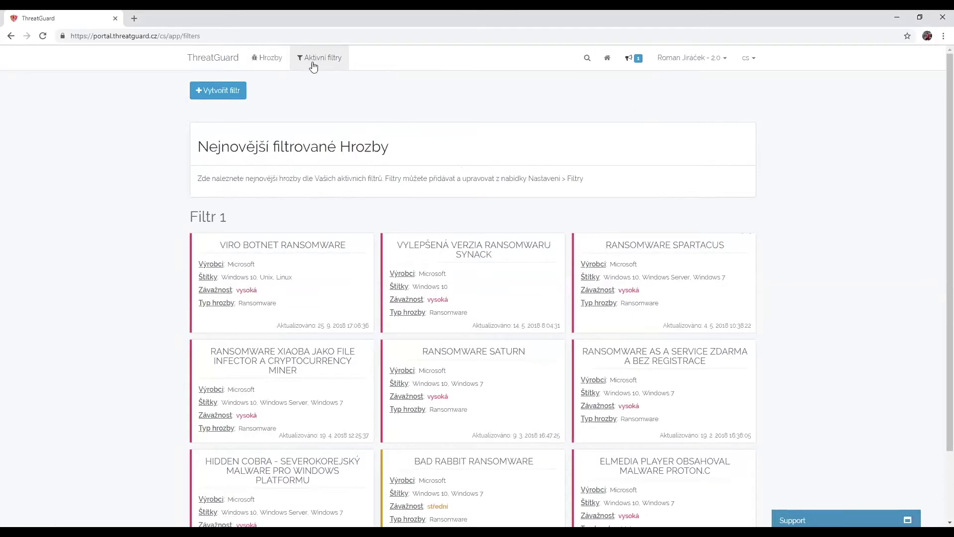
- Open the support chat, focus its message field, and minimize the chat again
{"action": "left_click", "coordinate": [802, 521]}
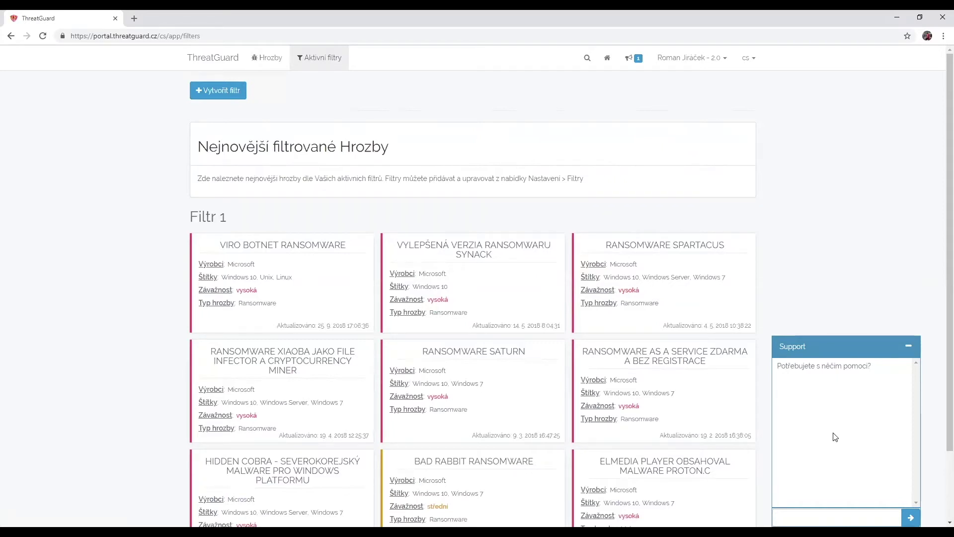
{"action": "left_click", "coordinate": [822, 514]}
{"action": "left_click", "coordinate": [867, 353]}
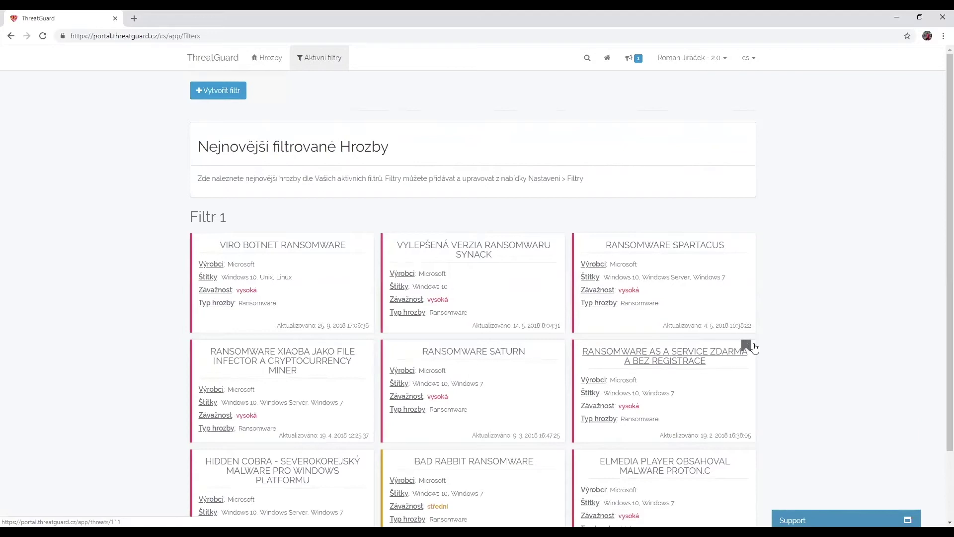
- Return to the portal's home page and switch the interface language to English
{"action": "left_click", "coordinate": [235, 57]}
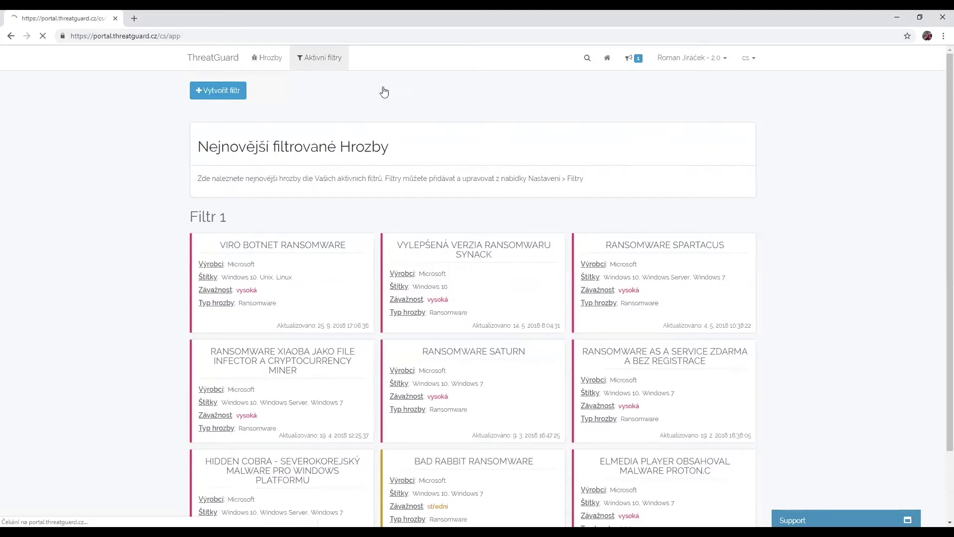
{"action": "left_click", "coordinate": [752, 60]}
{"action": "left_click", "coordinate": [716, 79]}
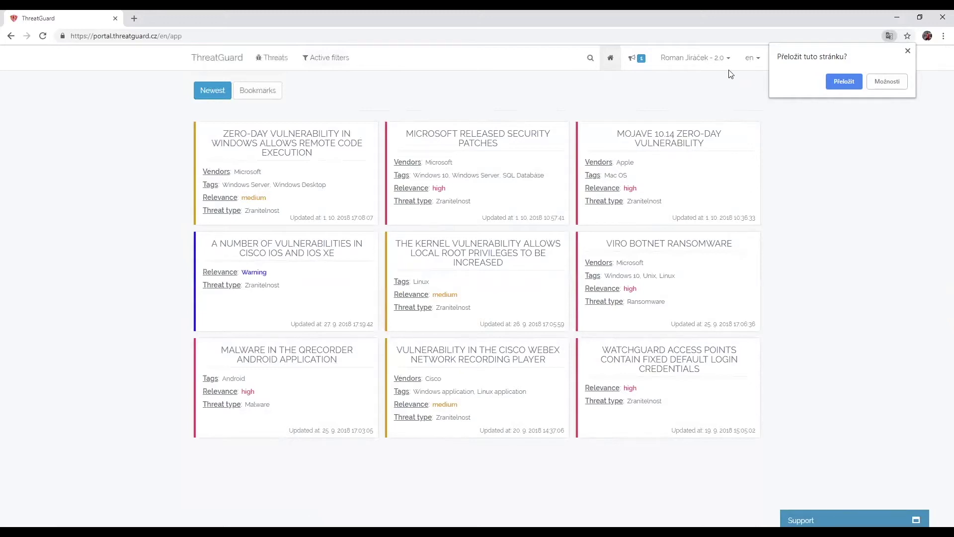
- Open the account settings and view the saved filters, the password change form, and the email notification option
{"action": "left_click", "coordinate": [708, 58]}
{"action": "left_click", "coordinate": [708, 80]}
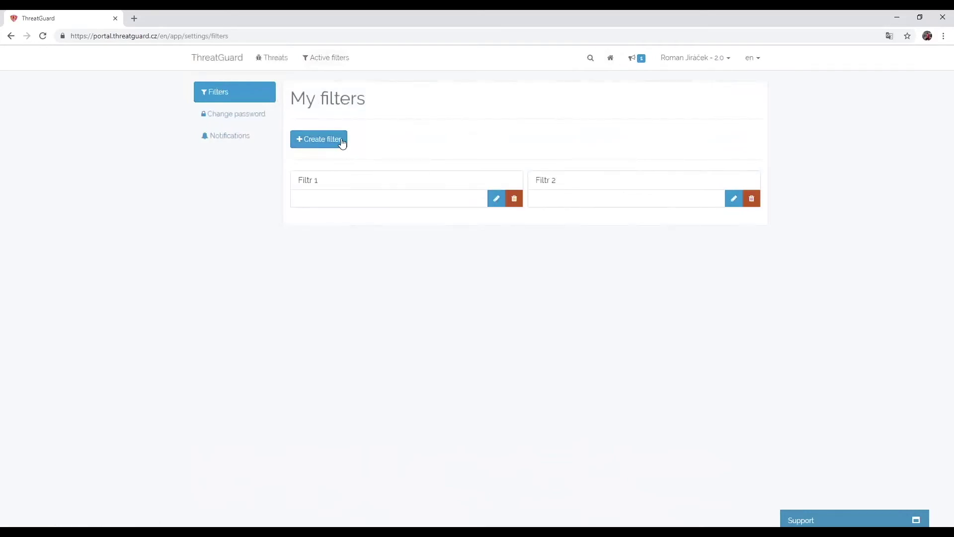
{"action": "left_click", "coordinate": [254, 122]}
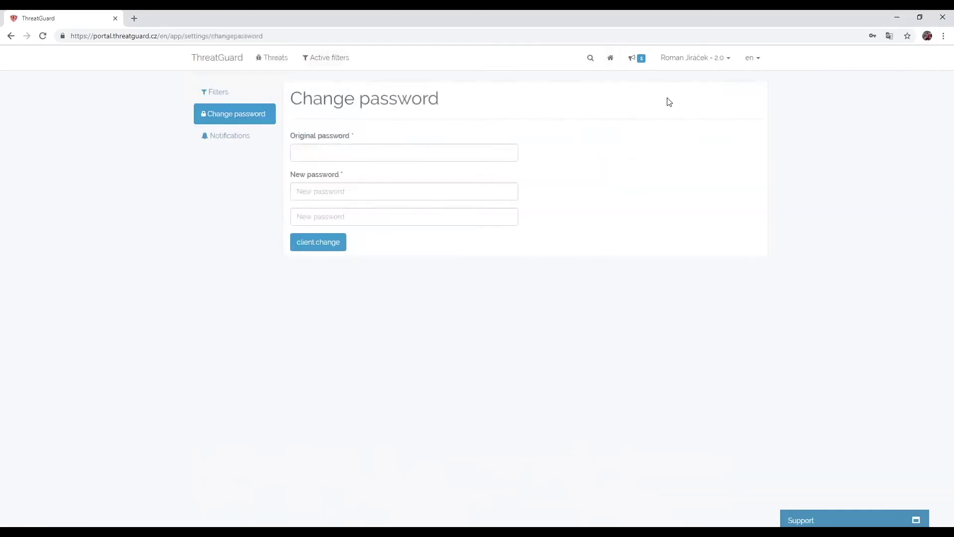
{"action": "left_click", "coordinate": [240, 140]}
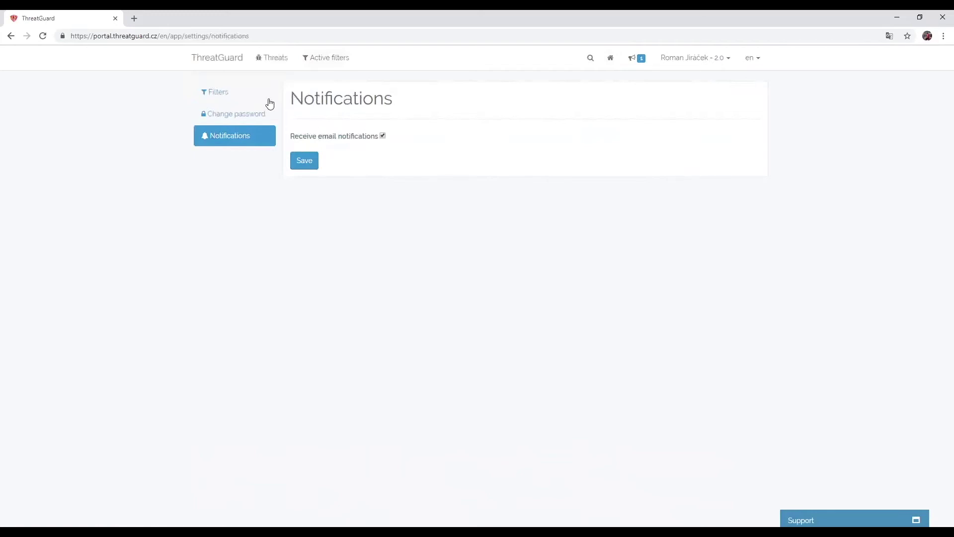
- On the portal's home page, reveal the search field and switch the interface language to Čeština
{"action": "left_click", "coordinate": [233, 67]}
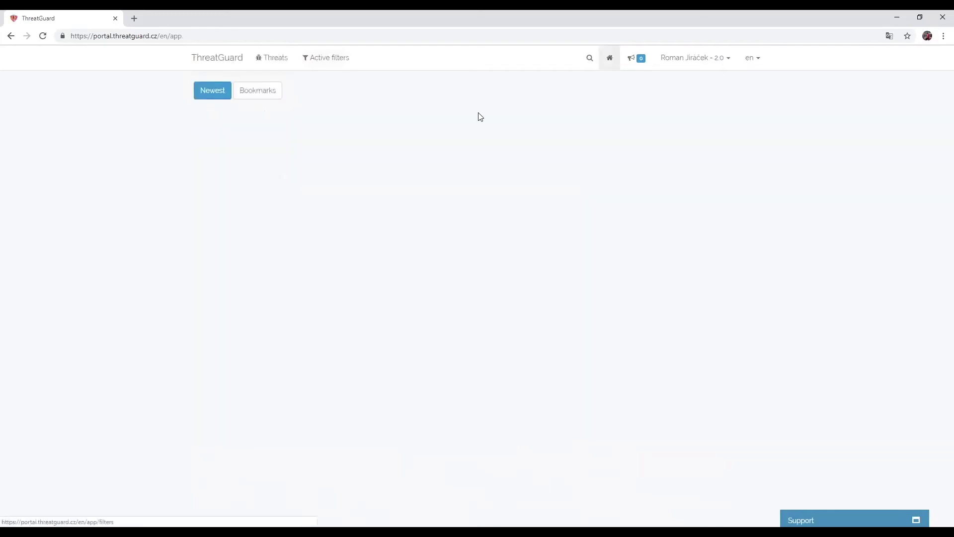
{"action": "left_click", "coordinate": [585, 64]}
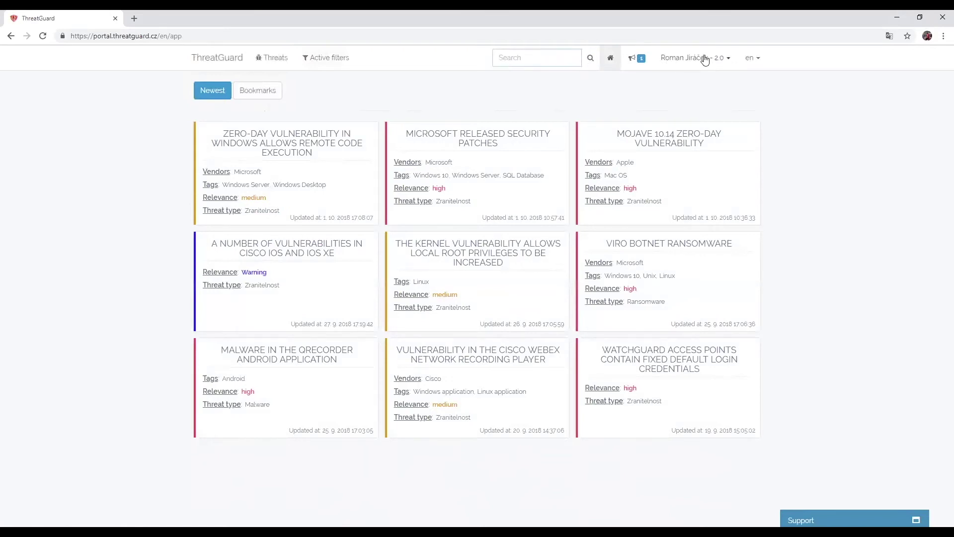
{"action": "left_click", "coordinate": [753, 58]}
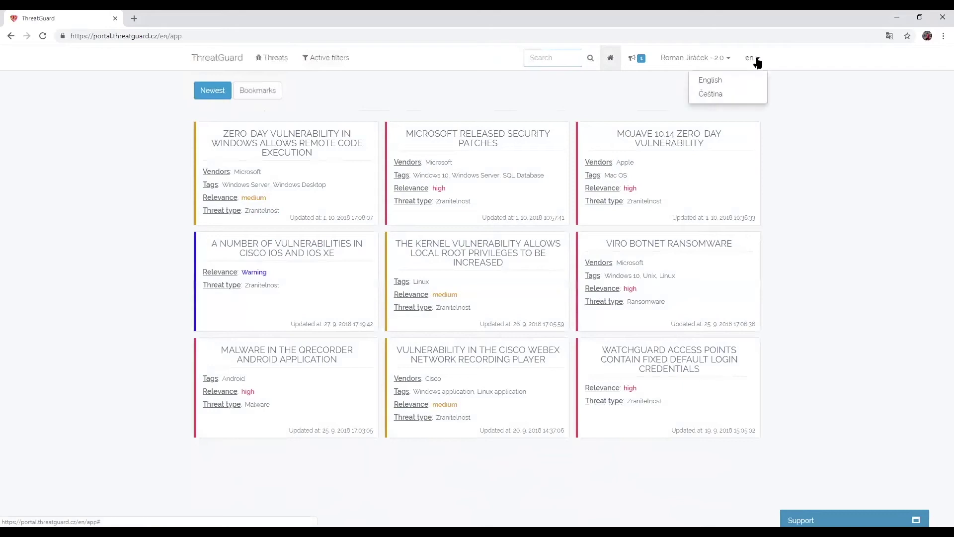
{"action": "left_click", "coordinate": [713, 94]}
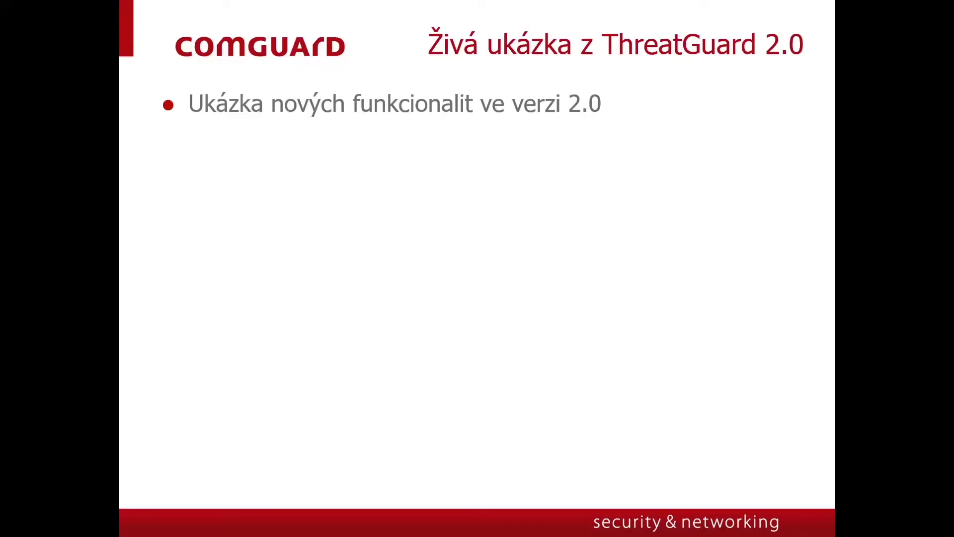
{"action": "key", "text": "Right"}
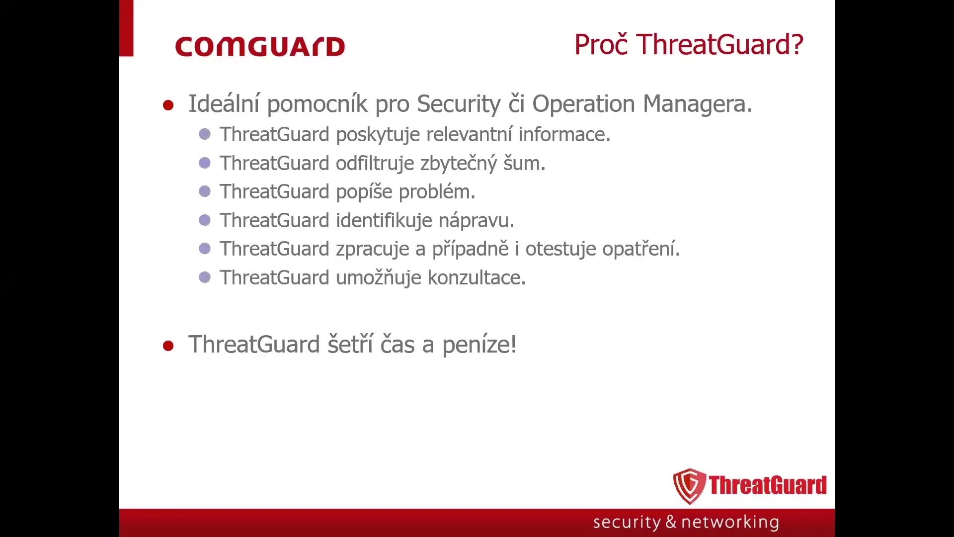